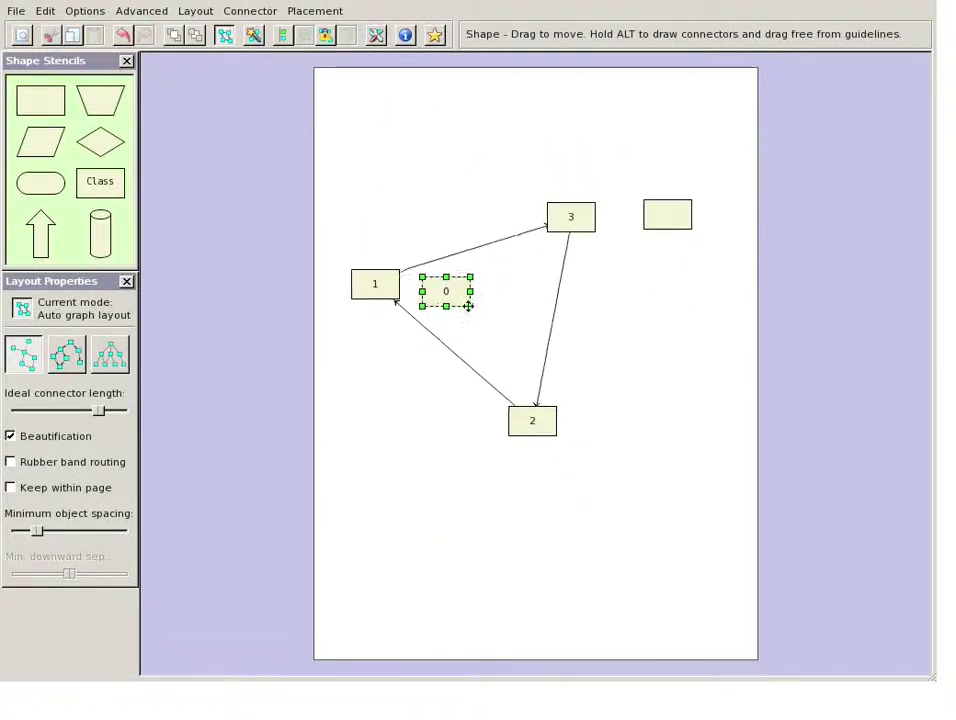
- Drag the loose unlabelled shape around the graph with auto layout on, then move it toward the top right
mouse_move(590, 222)
mouse_down()
mouse_move(437, 363)
mouse_move(437, 578)
mouse_move(482, 303)
mouse_move(357, 188)
mouse_move(508, 382)
mouse_move(474, 242)
mouse_up()
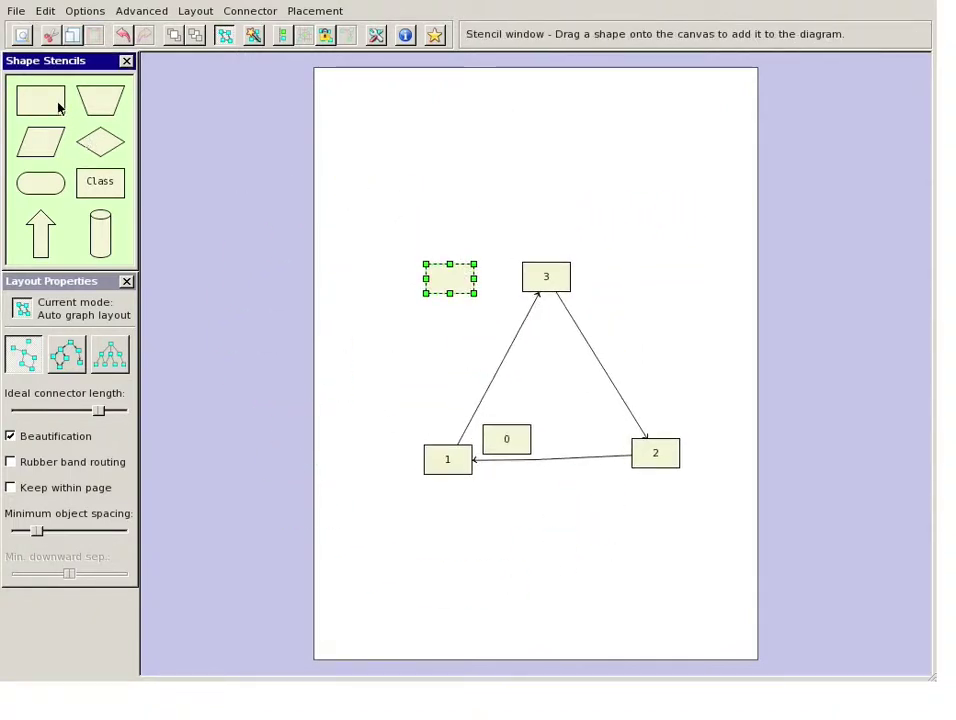
click(531, 274)
mouse_move(582, 239)
mouse_down()
mouse_move(450, 158)
mouse_move(632, 178)
mouse_up()
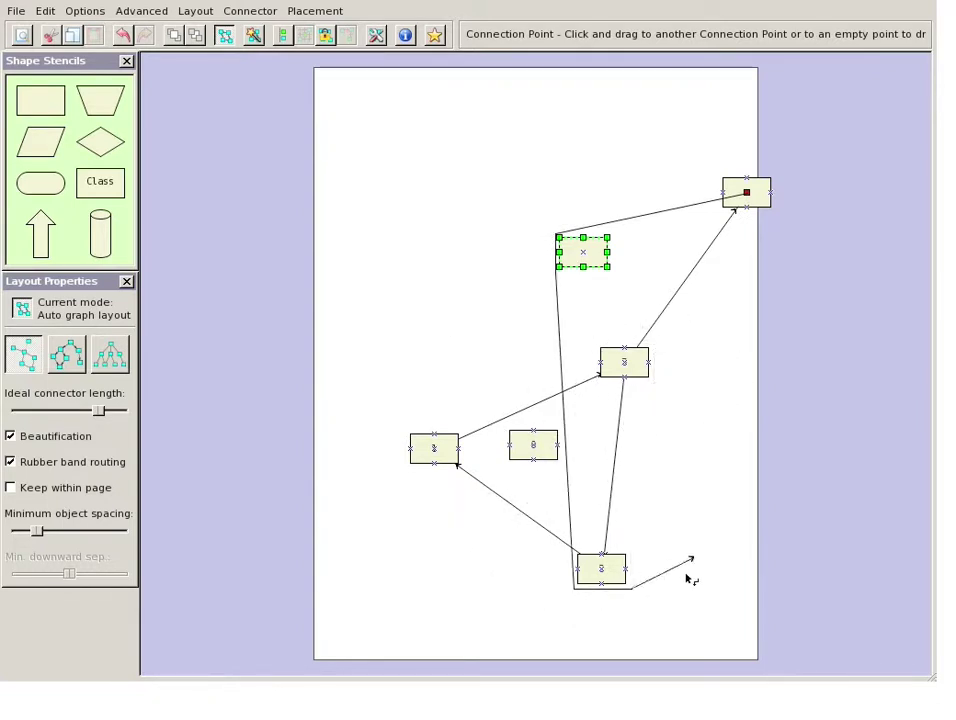
- Alt-drag a connector from the top shape to node 1, then drag the loose shape down and back
drag(503, 348, 452, 468)
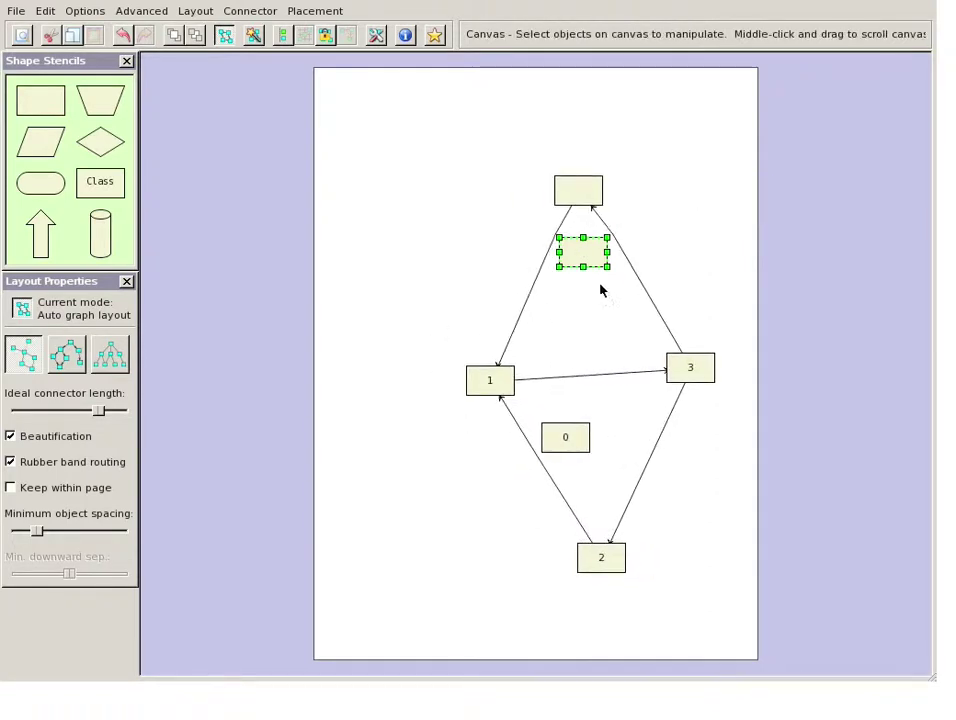
drag(589, 262, 591, 341)
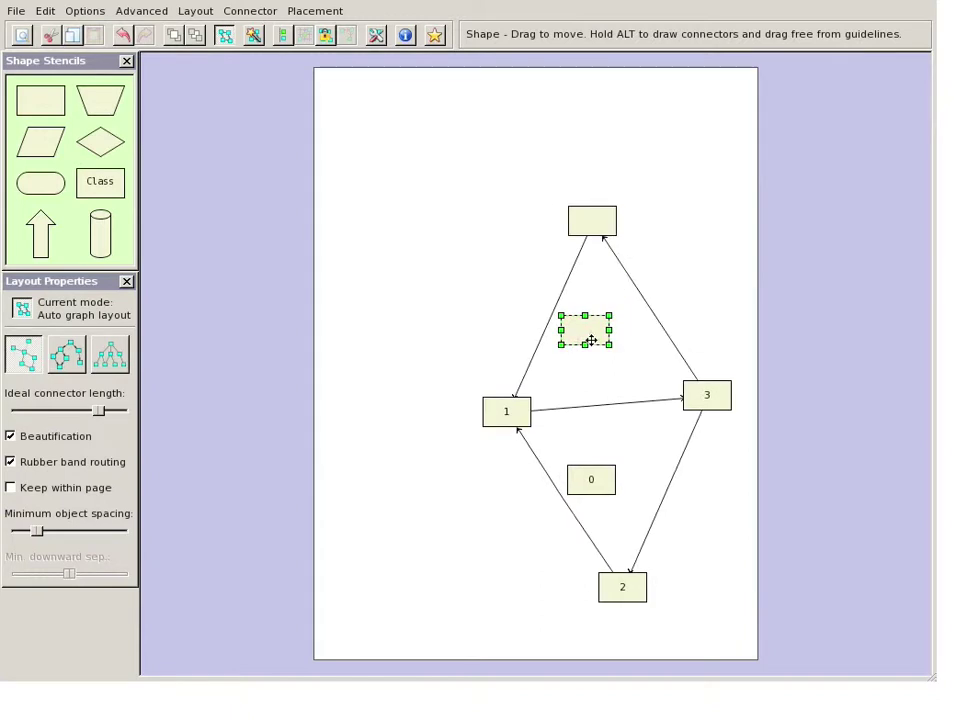
drag(564, 457, 564, 483)
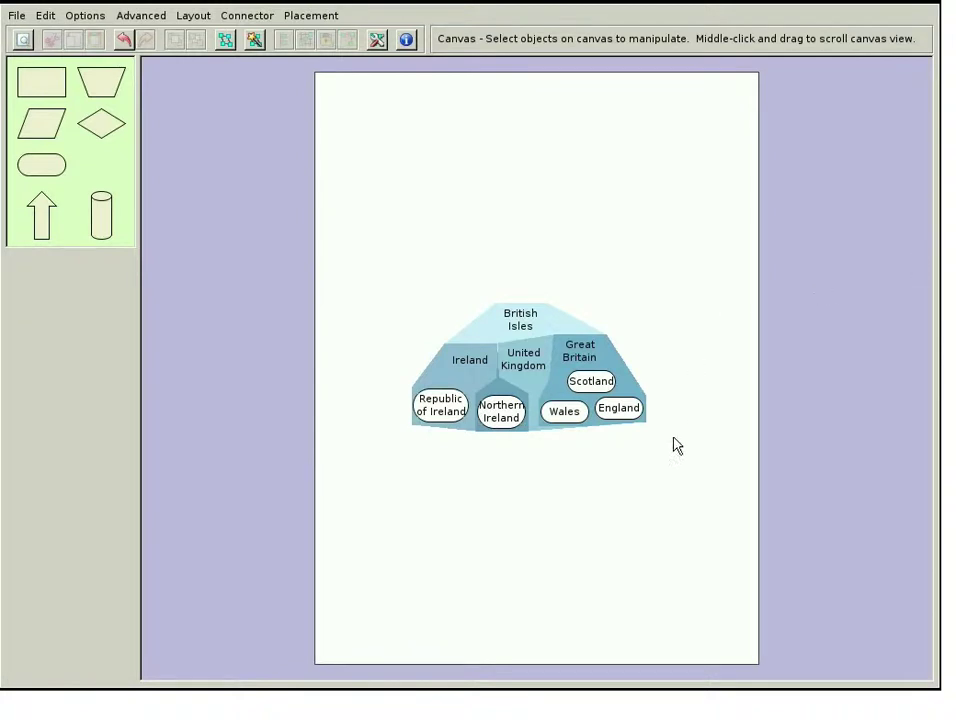
- Move England up-right, Northern Ireland down, British Isles up-left and Great Britain up-right
drag(631, 417, 703, 378)
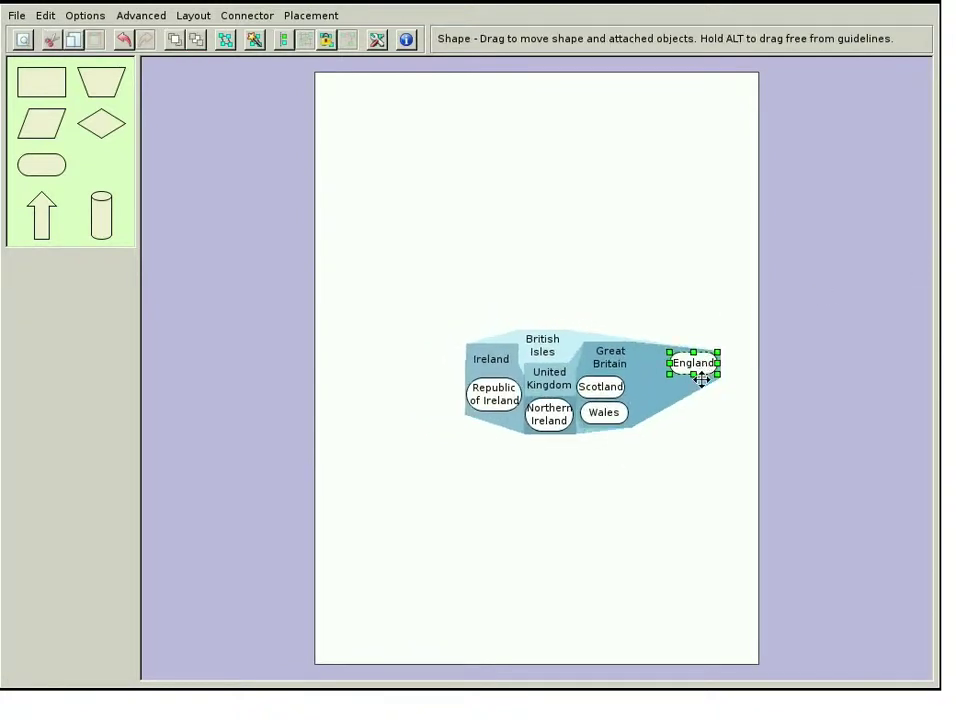
mouse_move(565, 454)
mouse_down()
mouse_move(537, 413)
mouse_move(432, 436)
mouse_up()
drag(545, 356, 515, 323)
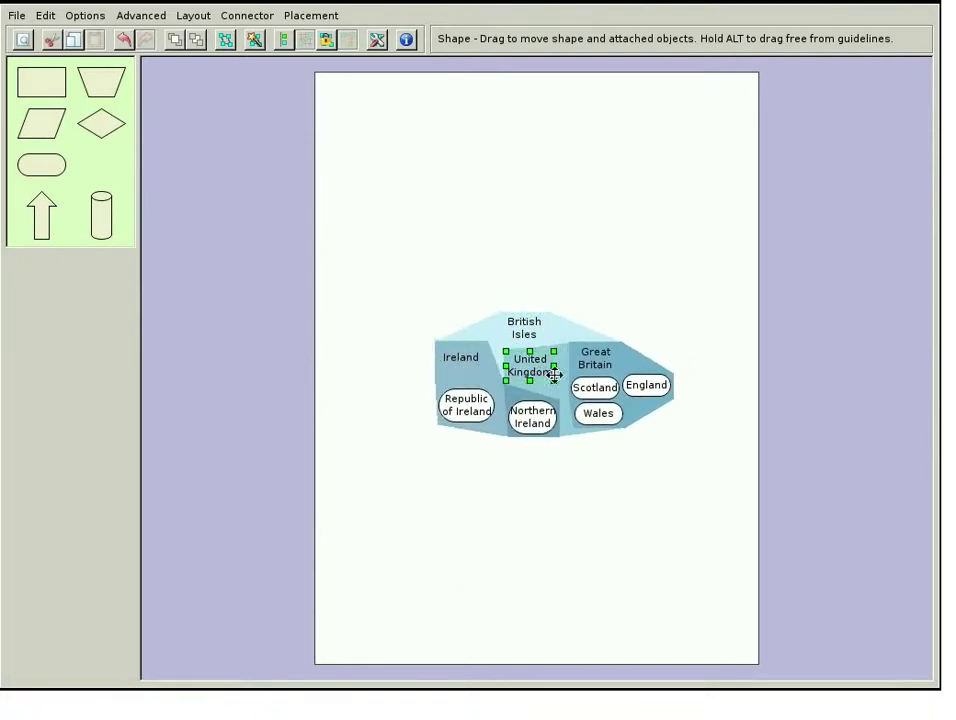
drag(597, 364, 641, 334)
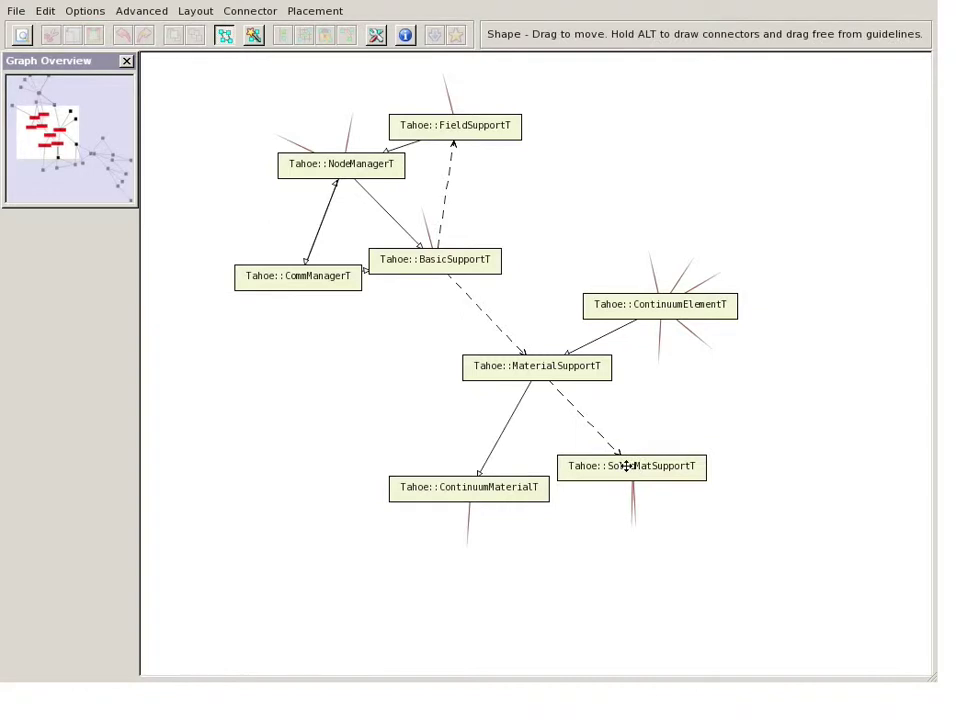
- Expand SolidMatSupportT, SolidElementT and FiniteStrainT to reveal their related classes
double_click(626, 466)
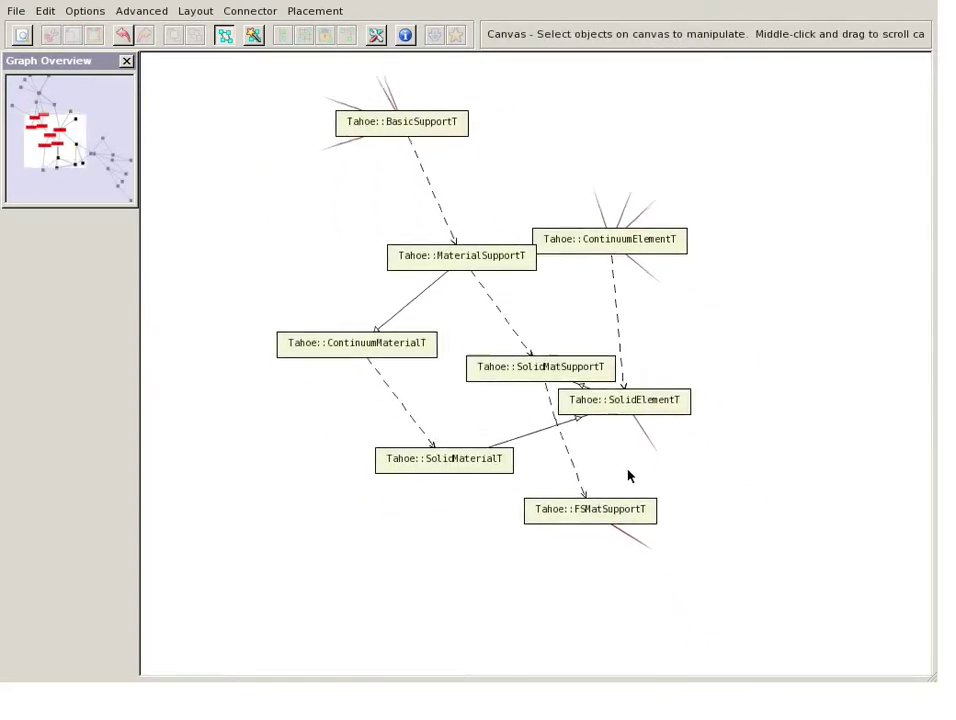
double_click(629, 397)
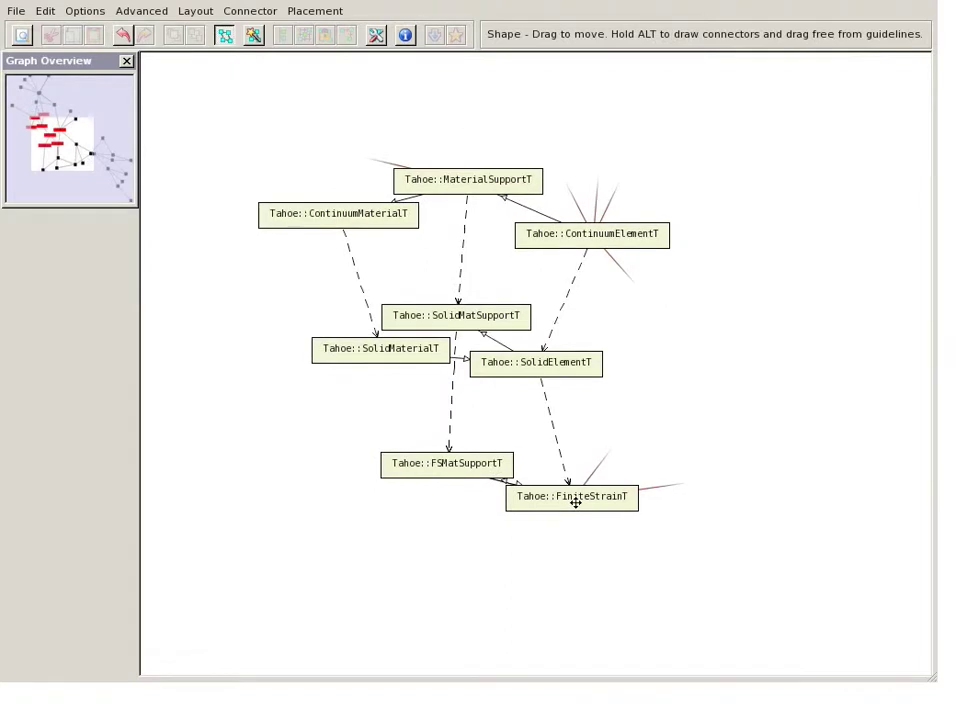
double_click(576, 502)
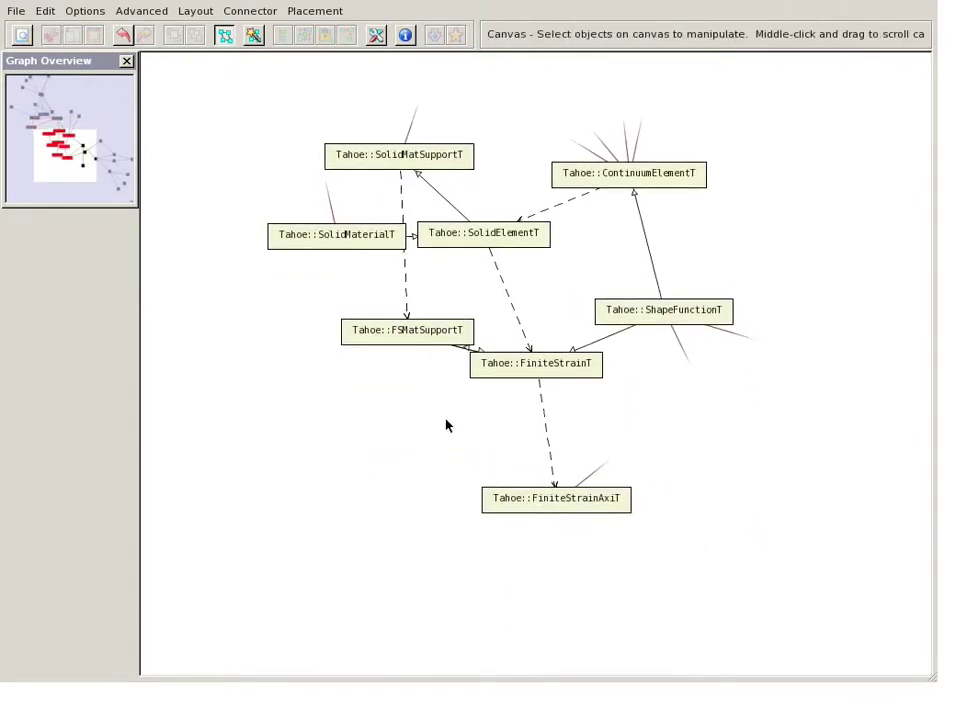
- Pan to BasicSupportT and expand BasicSupportT, CommManagerT and MaterialSupportT to show their members
click(45, 124)
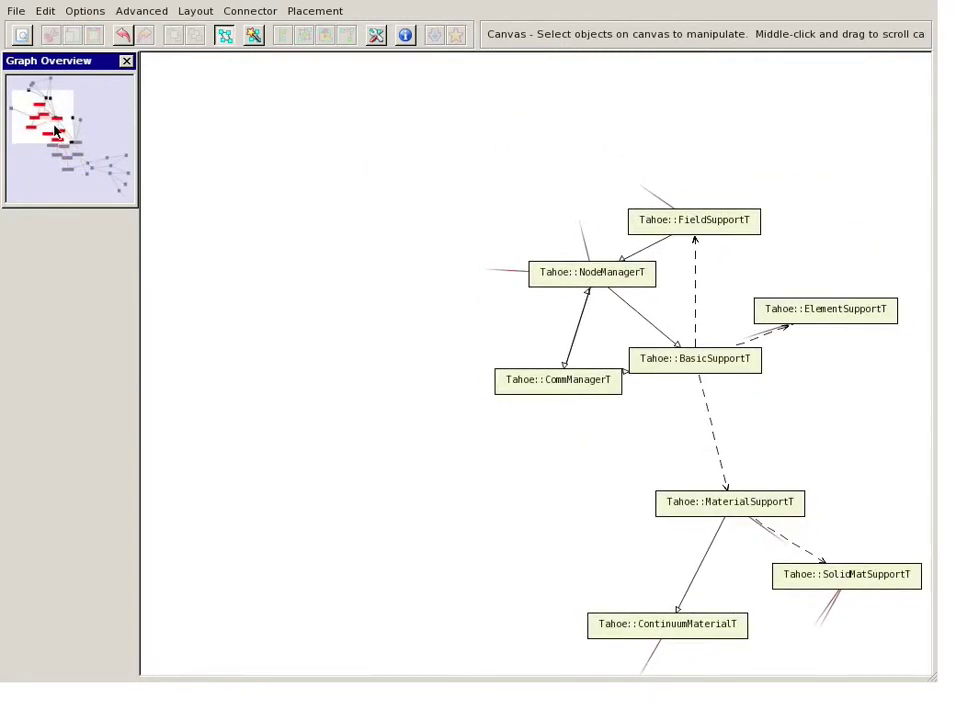
double_click(716, 365)
double_click(578, 390)
double_click(717, 482)
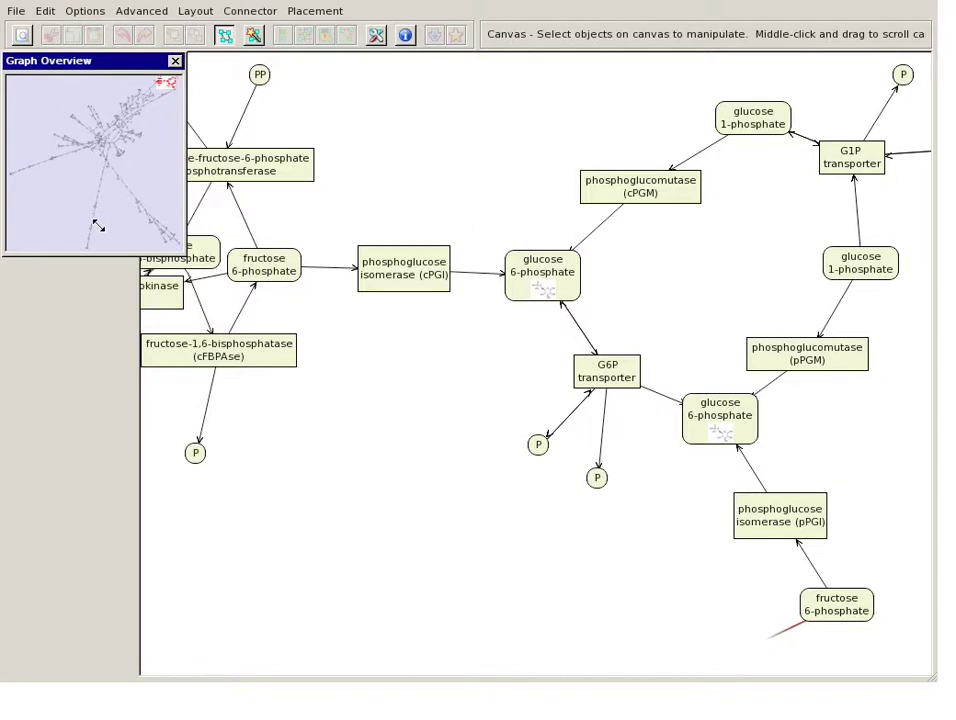
- Pan via the Graph Overview to the glyceraldehyde-3-phosphate and phosphoglycerate kinase section
click(111, 91)
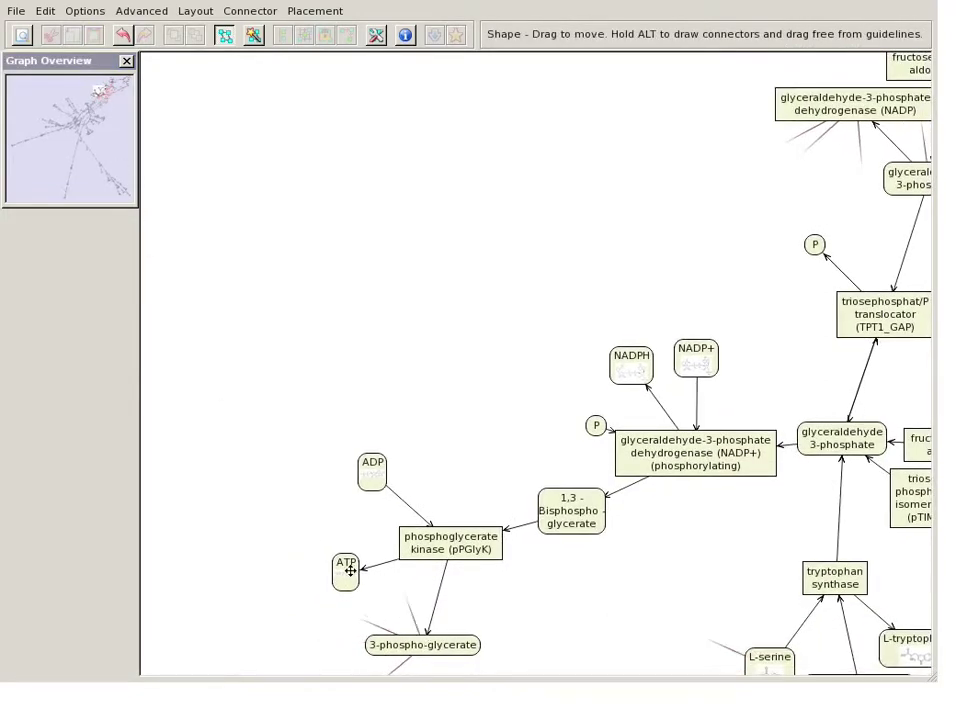
- Show ATP and NADPH chemical structures and centre the view on tryptophan synthase
click(350, 570)
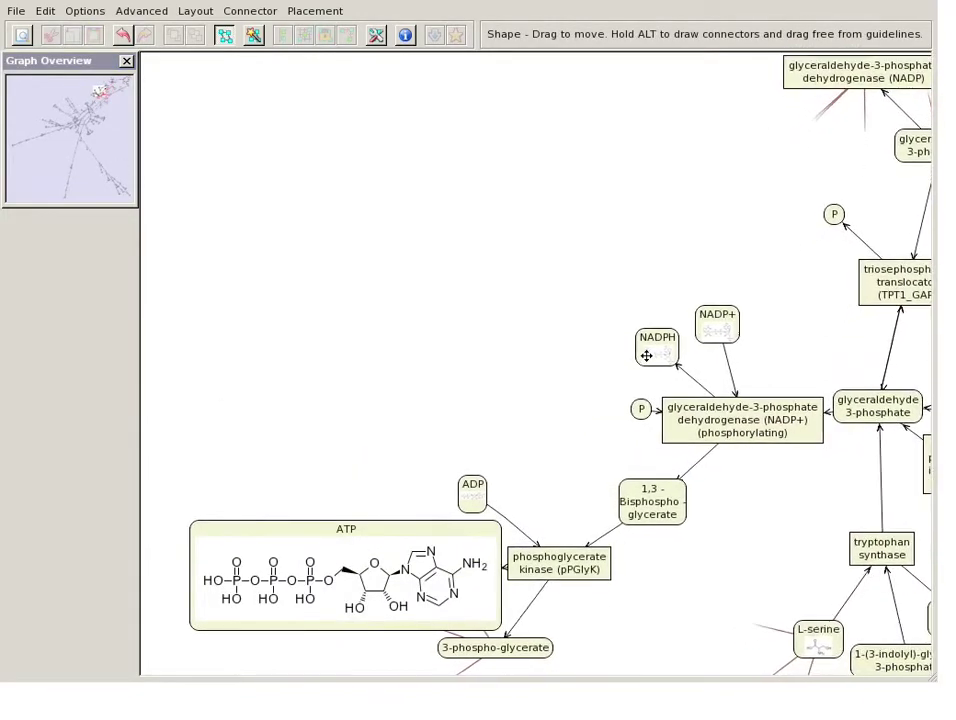
click(646, 355)
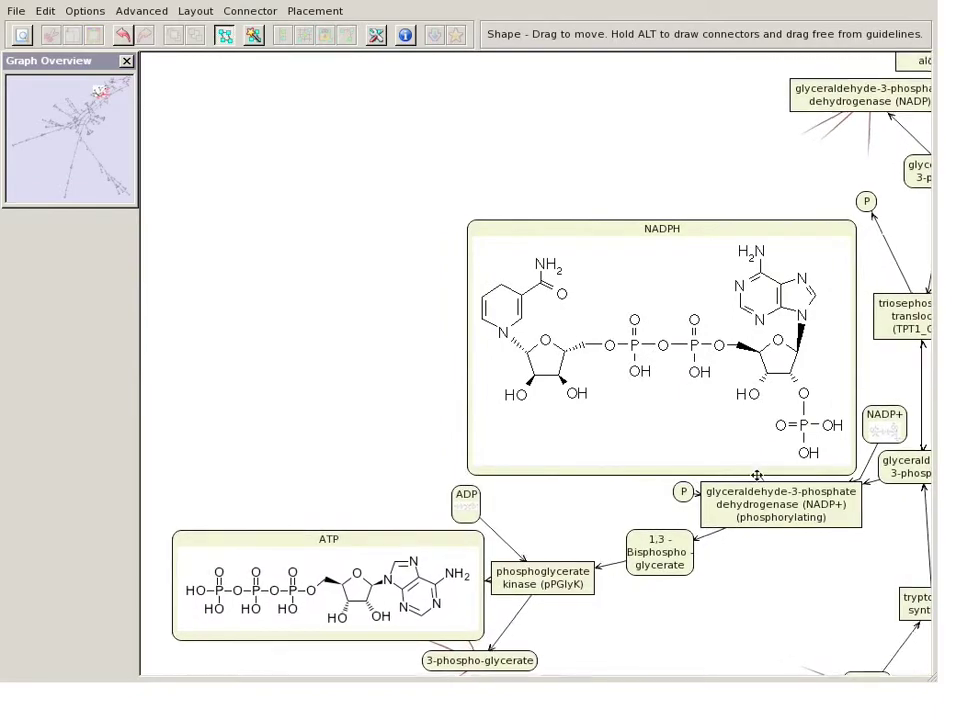
click(915, 607)
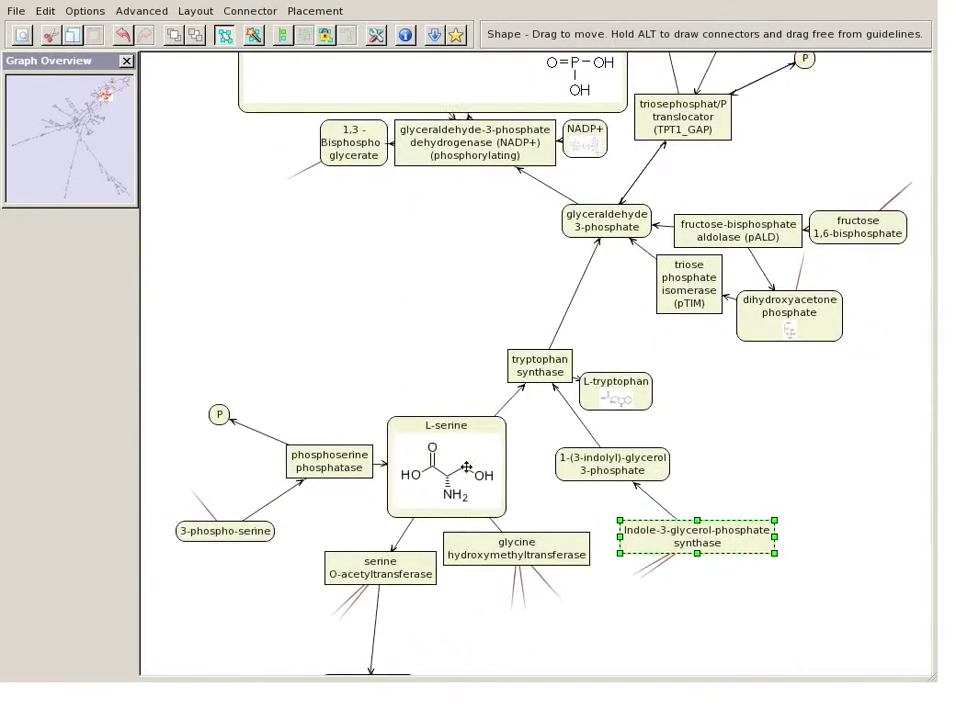
mouse_move(424, 450)
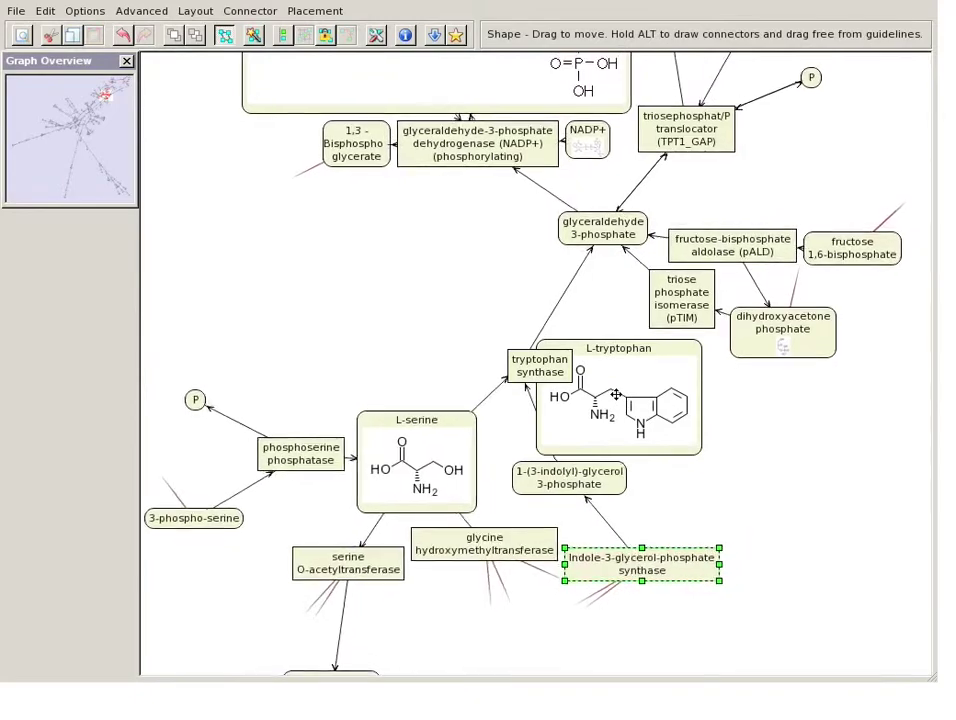
mouse_move(661, 395)
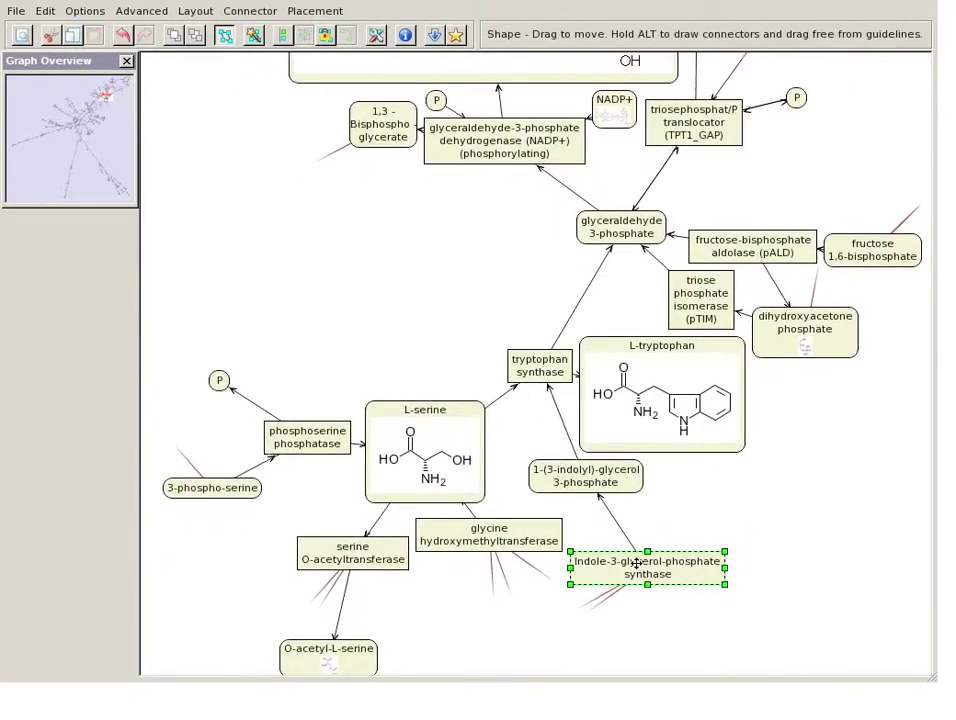
- Recentre on indole-3-glycerol-phosphate synthase, glycine hydroxymethyltransferase and carboxyphenylamino deoxyribulose phosphate nodes
click(672, 576)
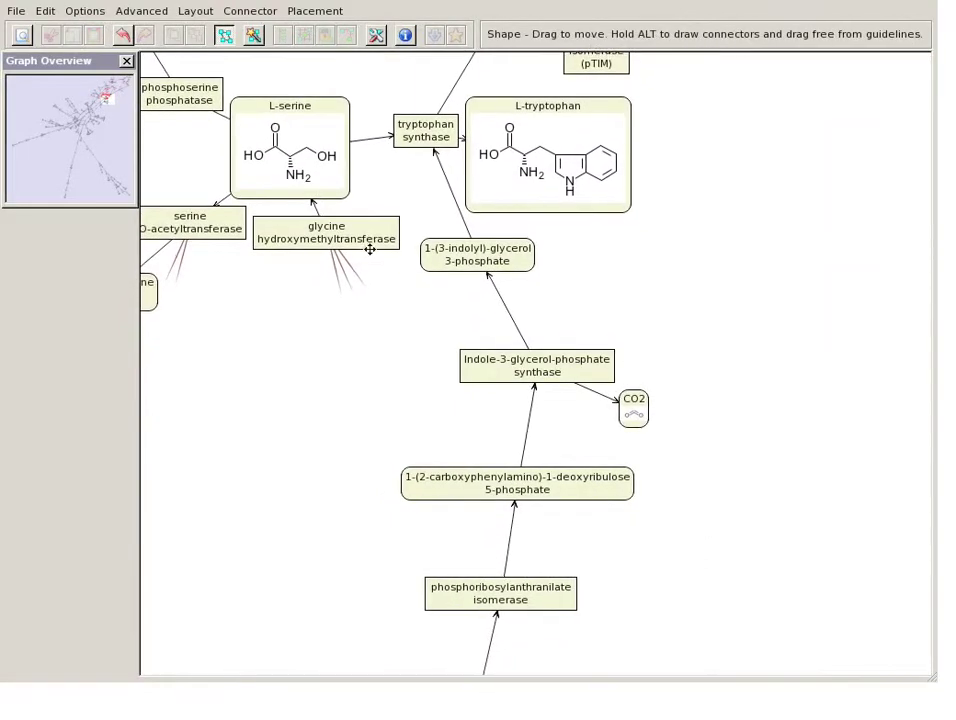
click(342, 240)
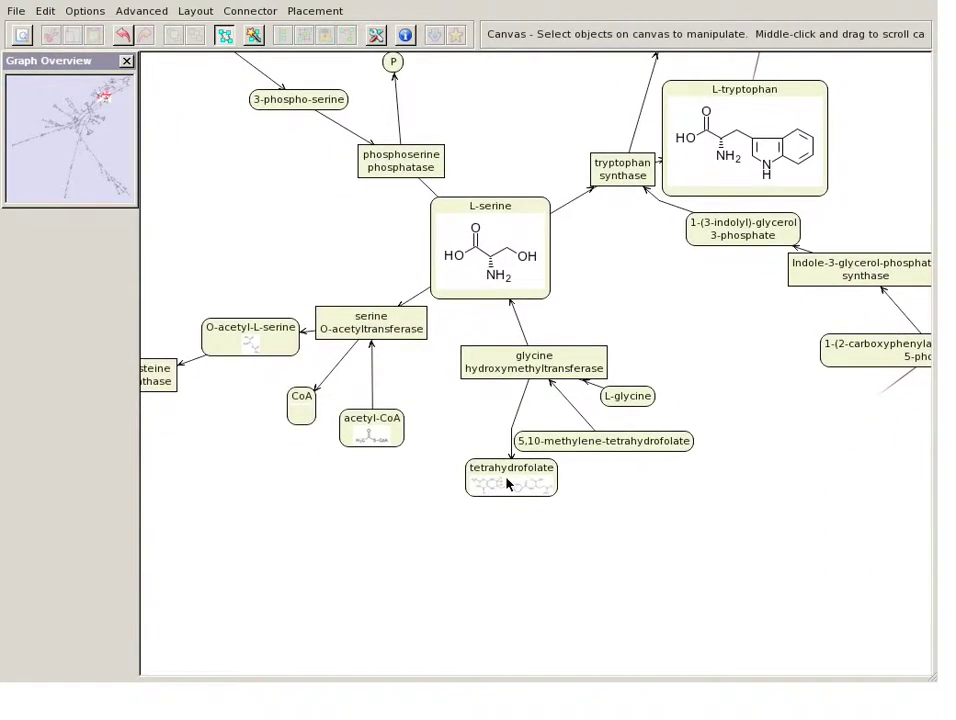
mouse_move(519, 512)
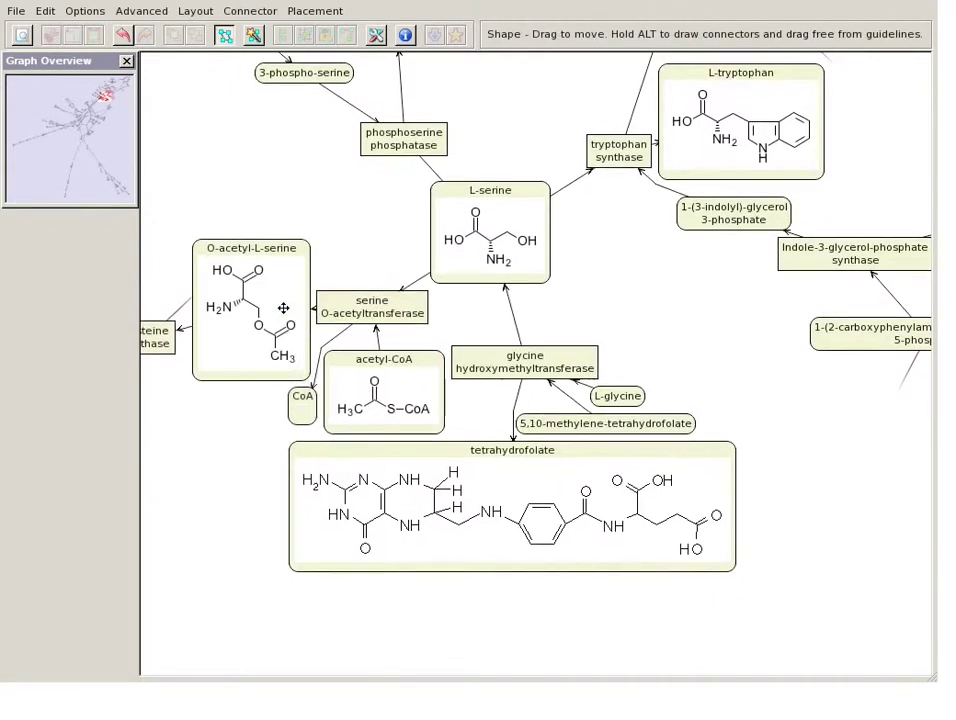
mouse_move(148, 290)
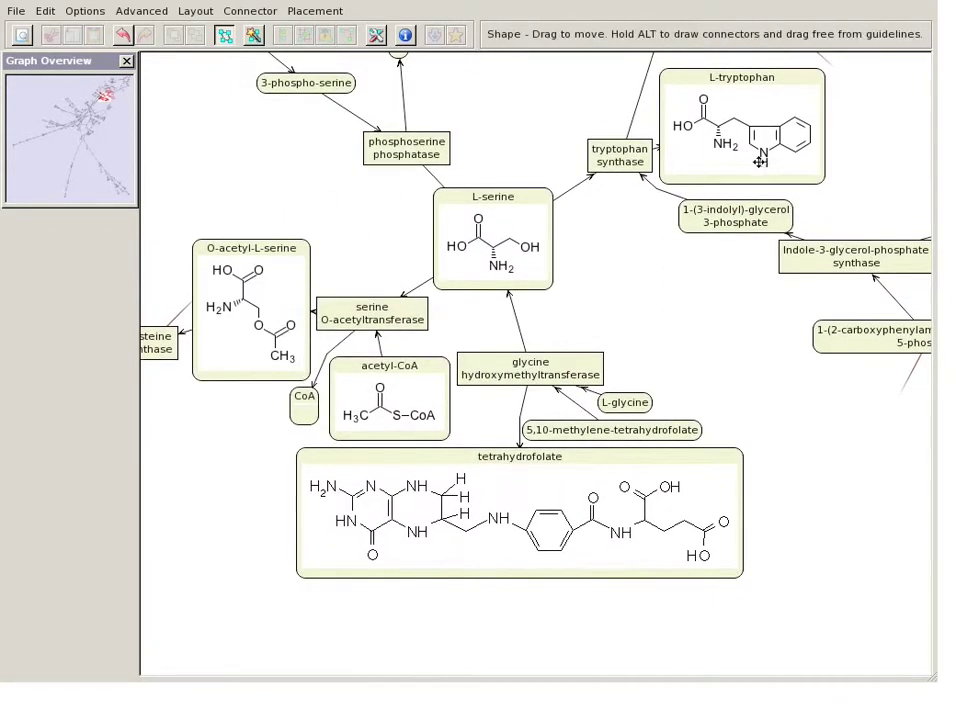
click(917, 347)
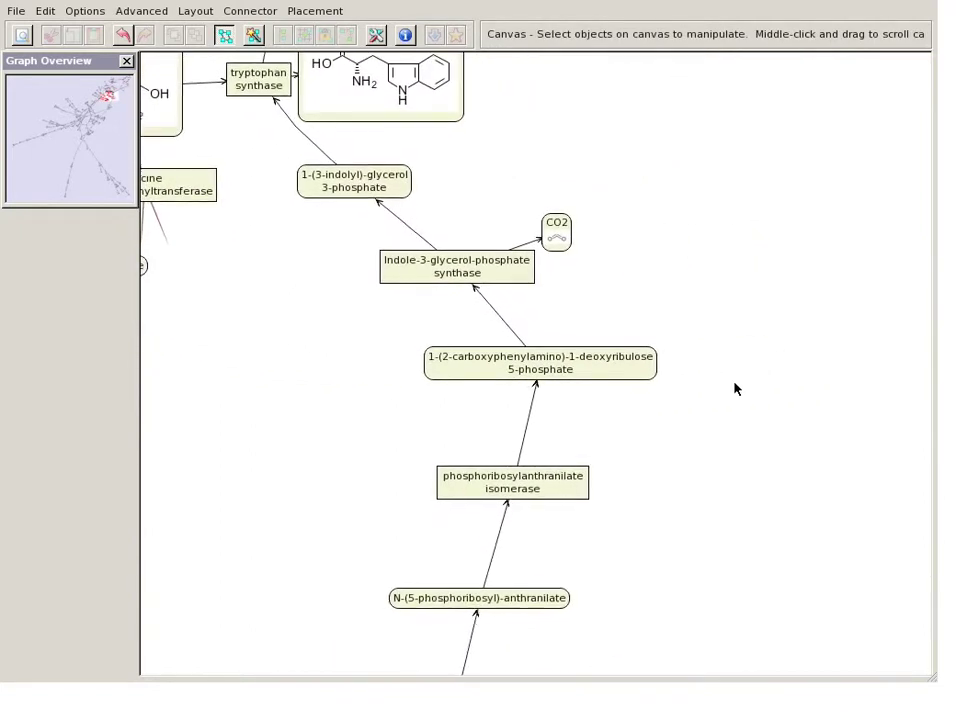
click(185, 176)
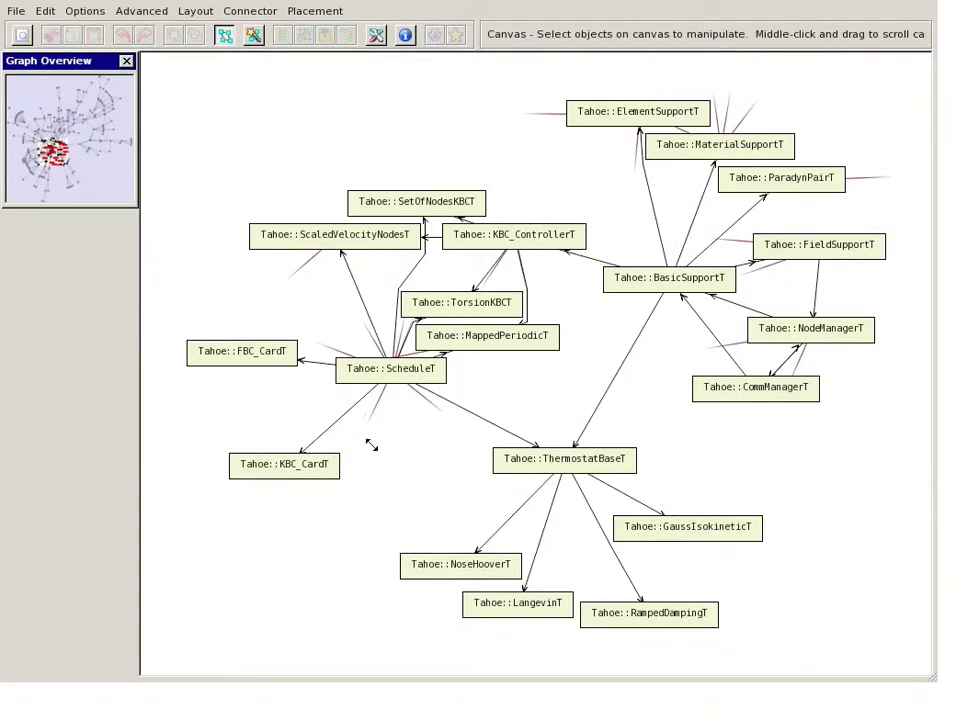
- Resize the Graph Overview, infer align constraints on the thermostat nodes, and place ThermostatBaseT below ScheduleT
drag(371, 445, 435, 495)
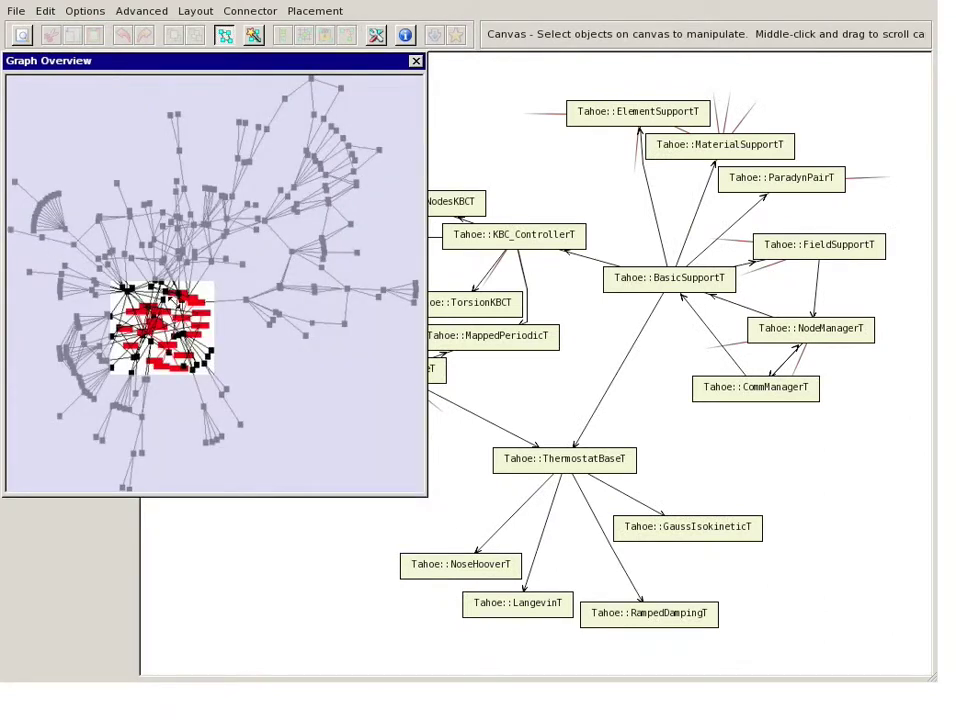
drag(427, 494, 93, 237)
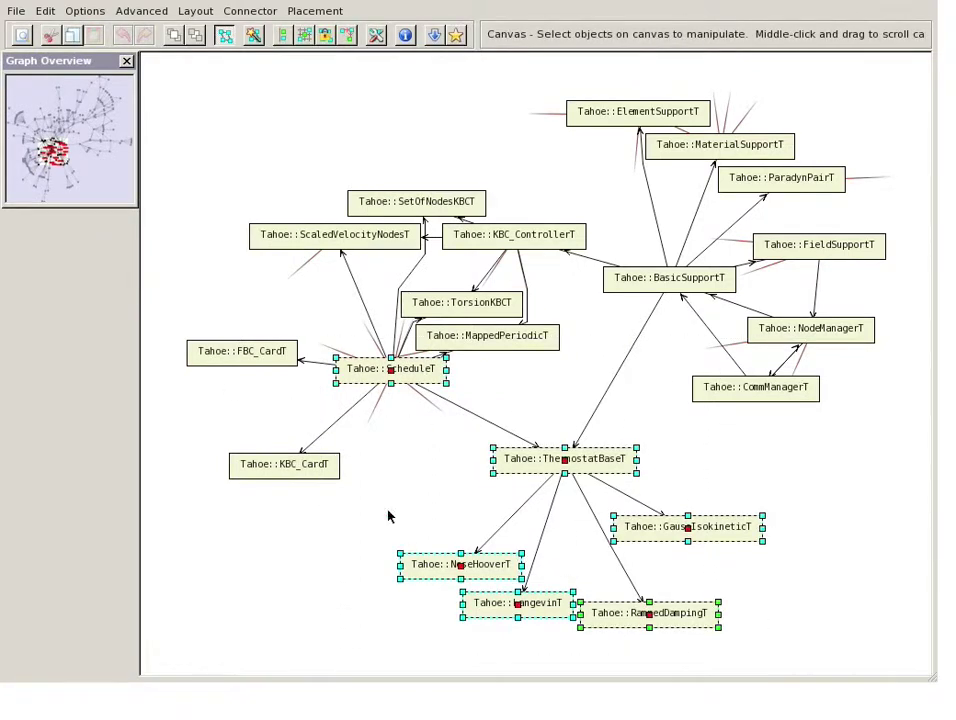
click(457, 37)
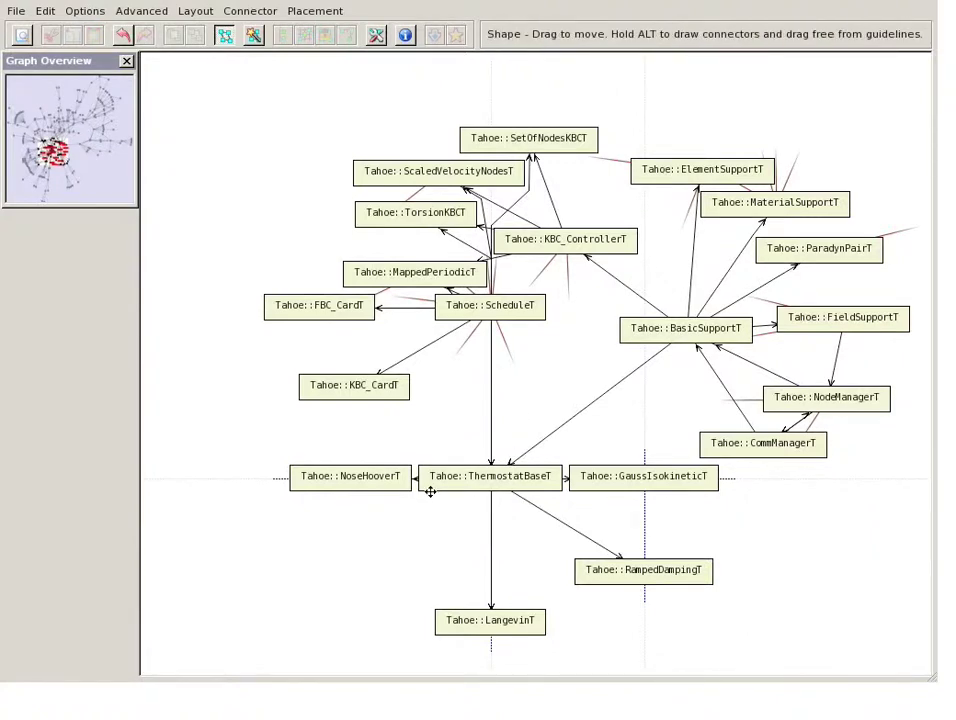
mouse_move(440, 485)
mouse_down()
mouse_move(443, 541)
mouse_move(297, 513)
mouse_move(455, 513)
mouse_up()
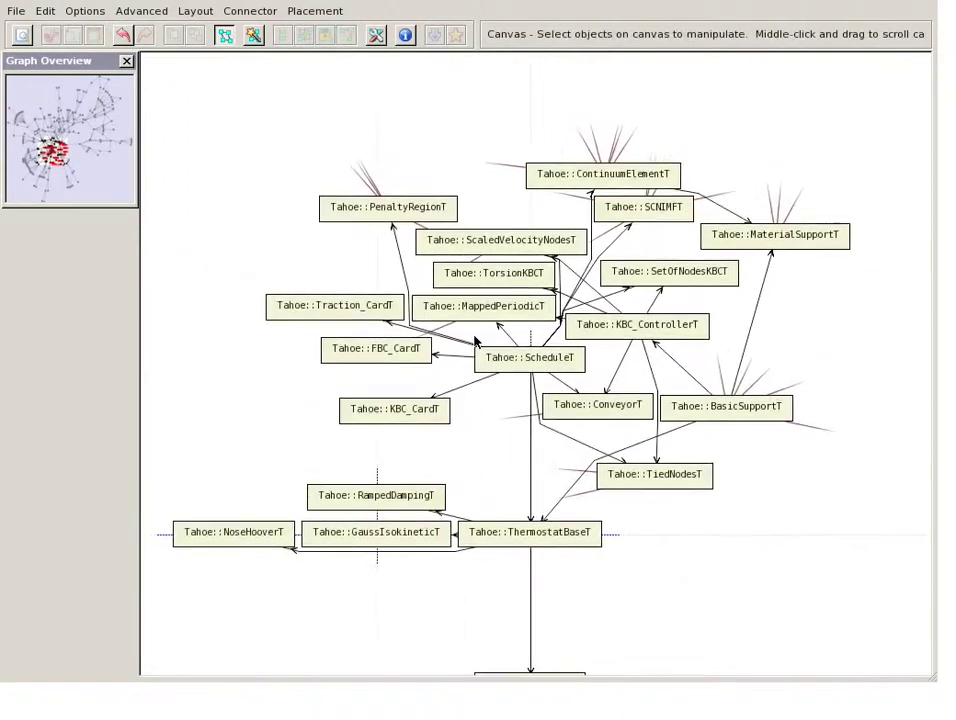
- Expand neighbours of PenaltyRegionT, AugLagWallT, Contact3DT and AugLagCylinderT/DOFElementT
click(372, 216)
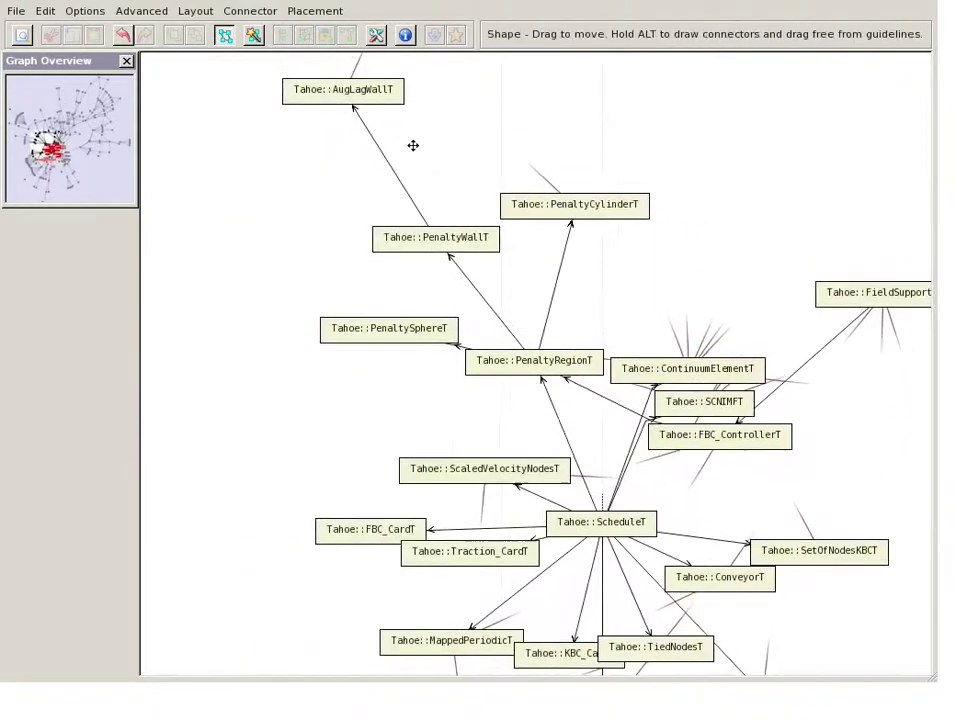
click(382, 96)
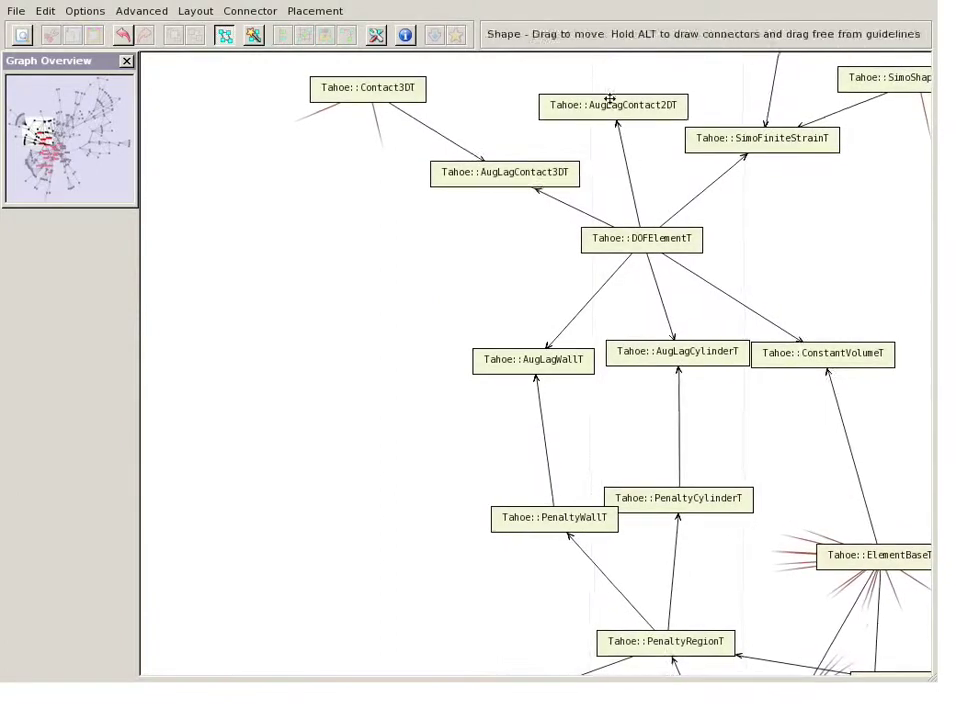
click(395, 95)
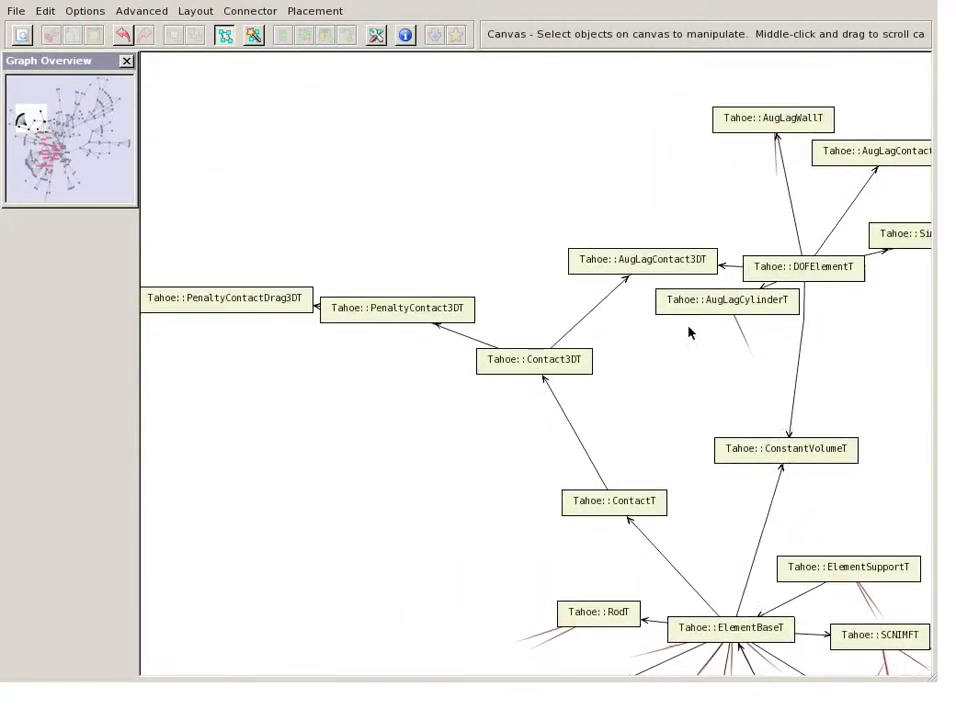
click(683, 296)
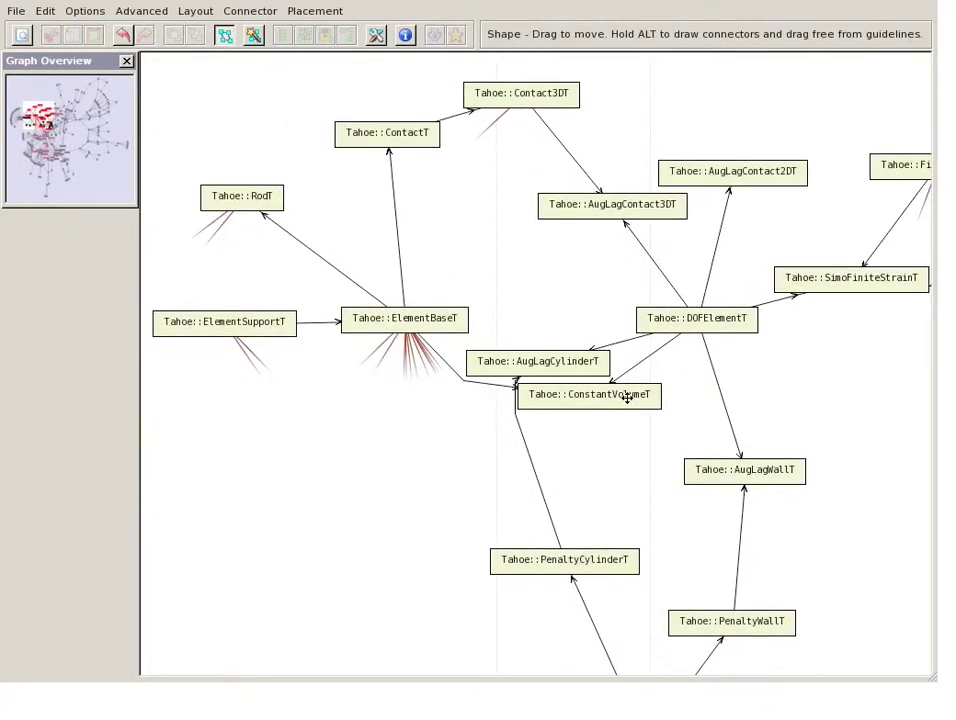
- Expand ConstantVolumeT to show its attributes and methods, then collapse it again
click(627, 397)
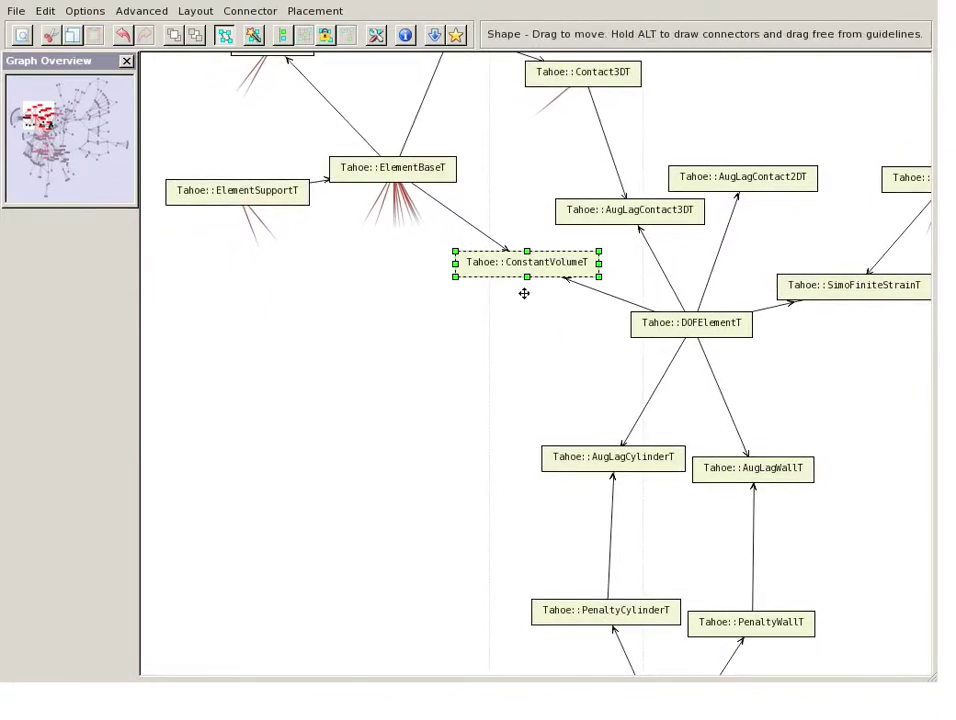
double_click(505, 263)
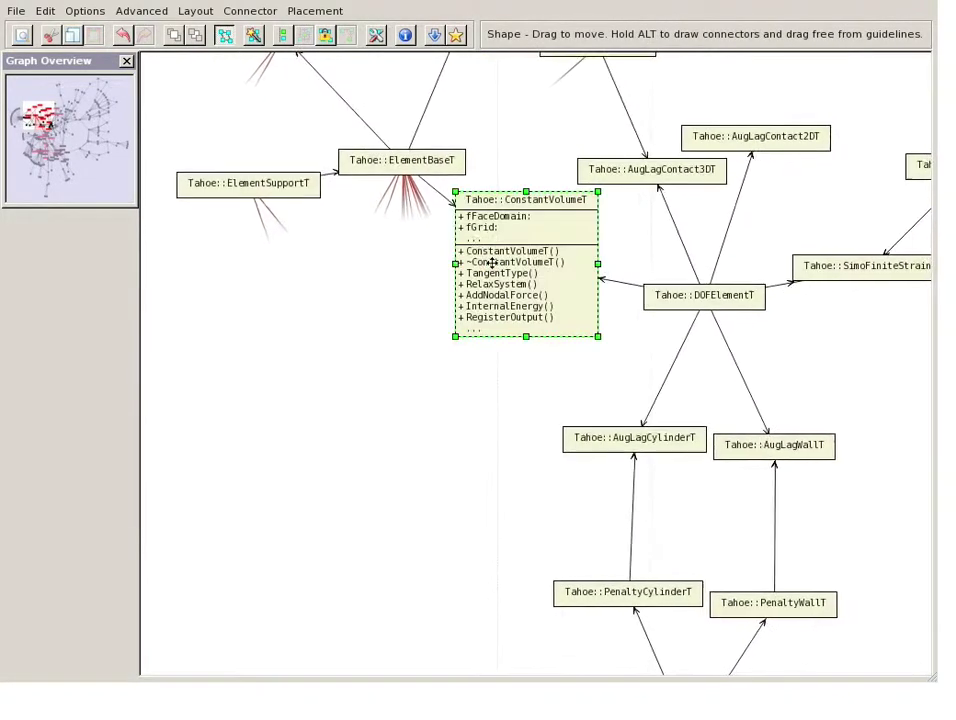
double_click(506, 245)
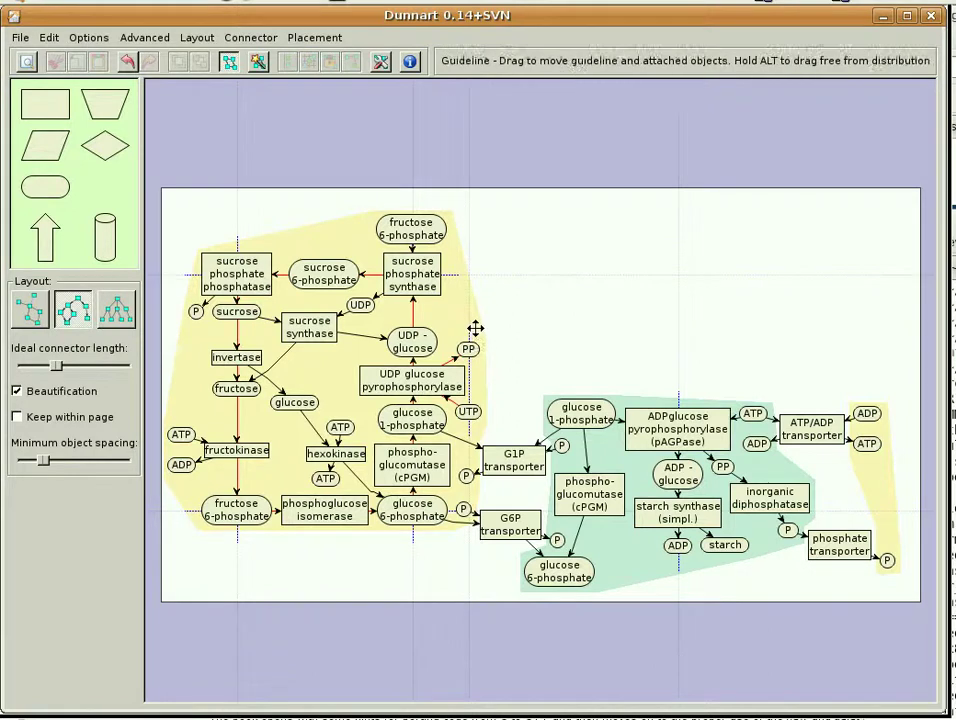
- Nudge the green cluster's vertical guideline right and drop glucose 6-phosphate to the bottom edge
click(590, 420)
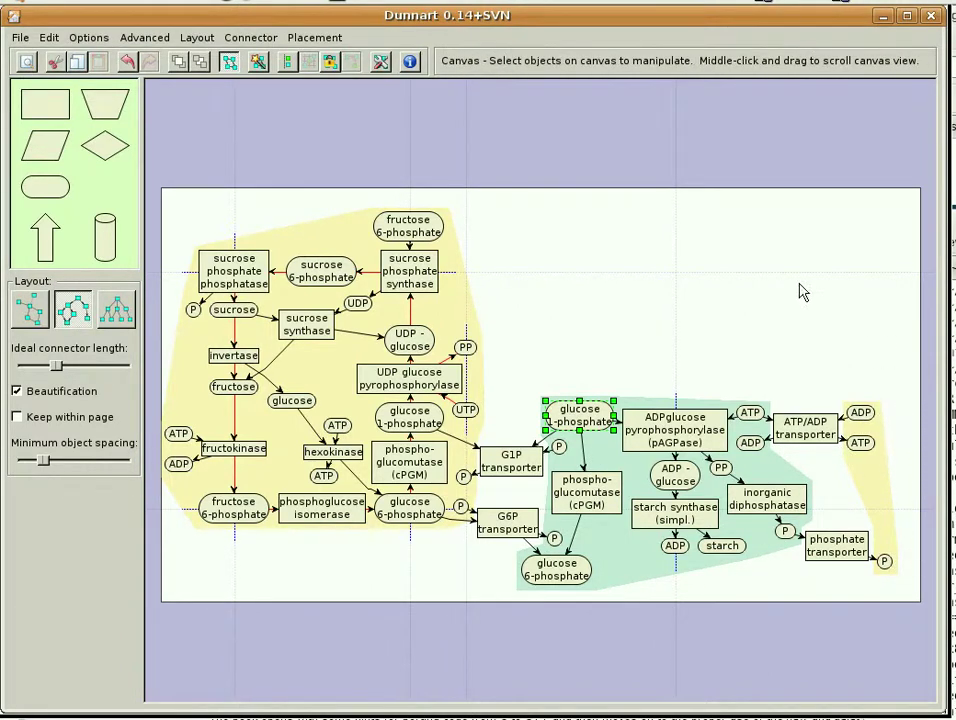
click(674, 313)
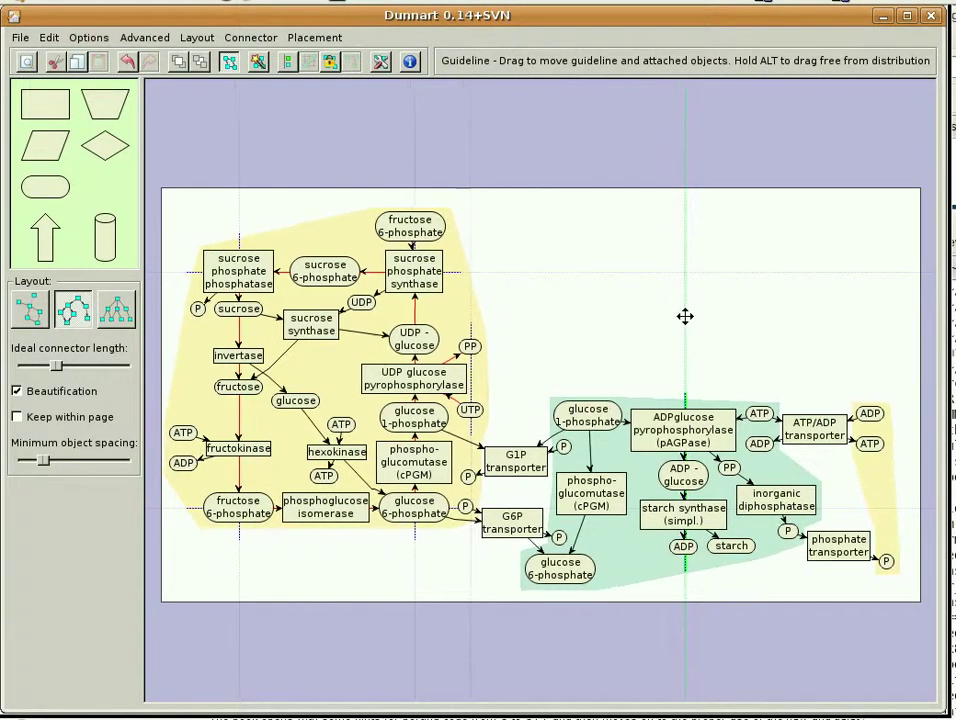
drag(682, 315, 687, 316)
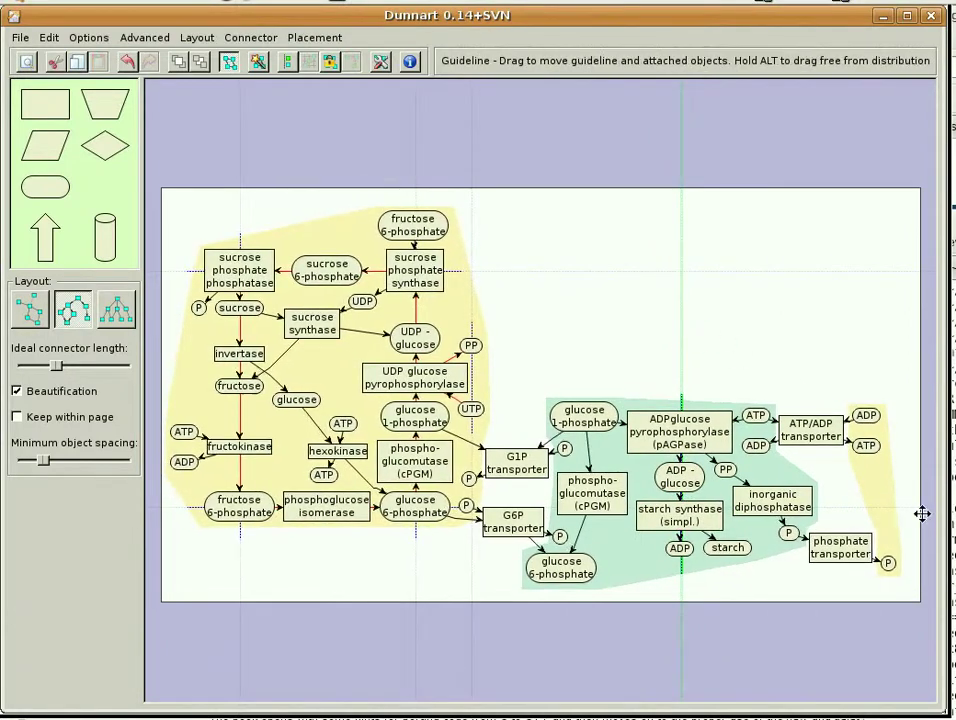
click(922, 515)
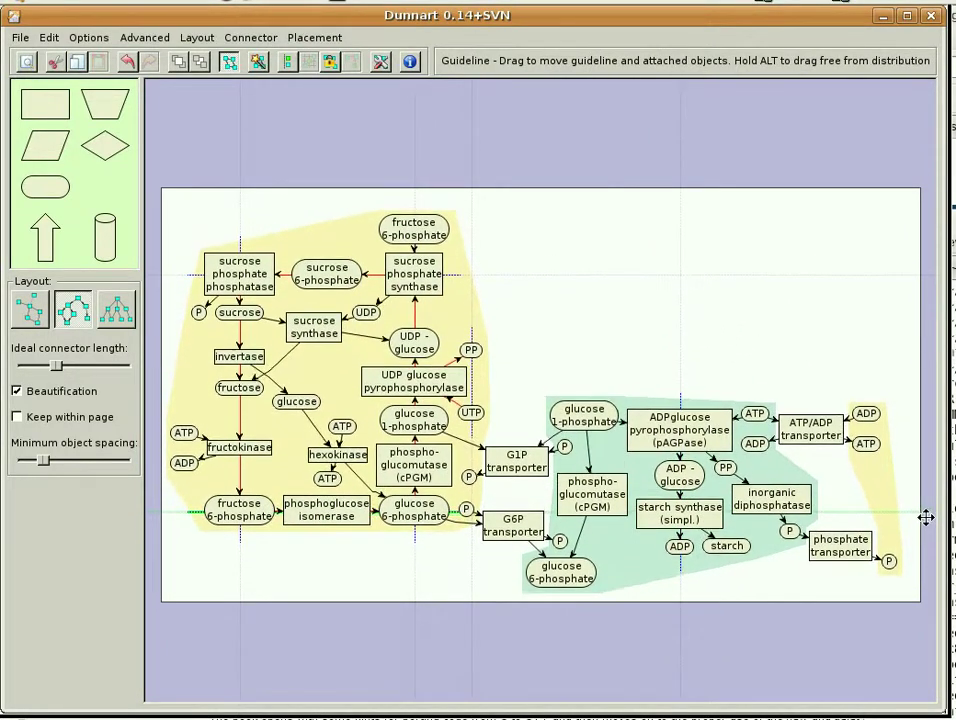
drag(583, 590, 585, 616)
click(522, 655)
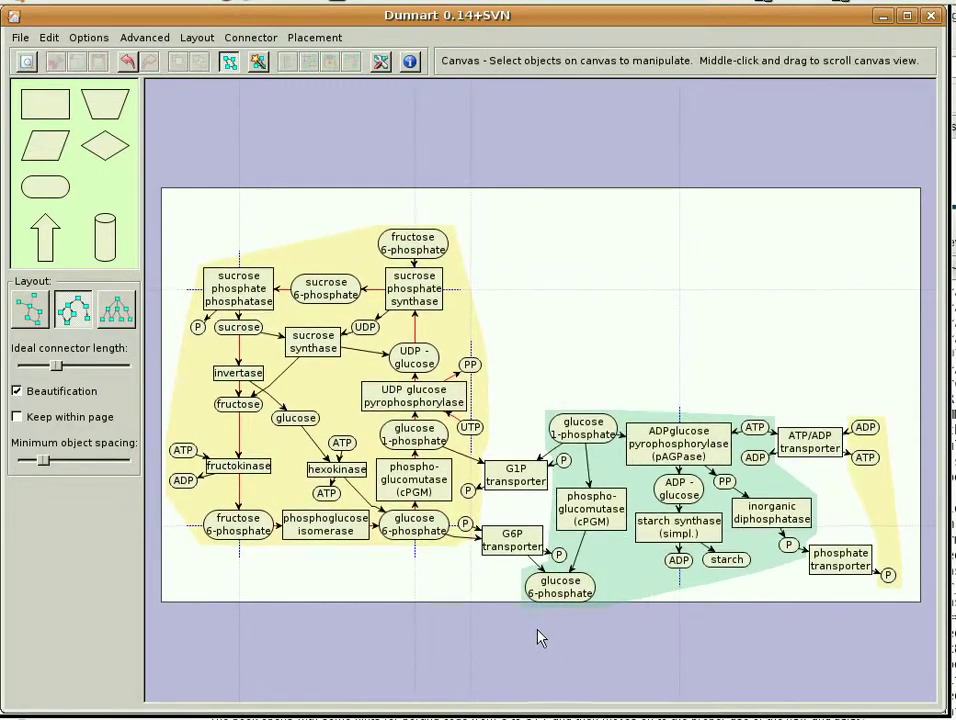